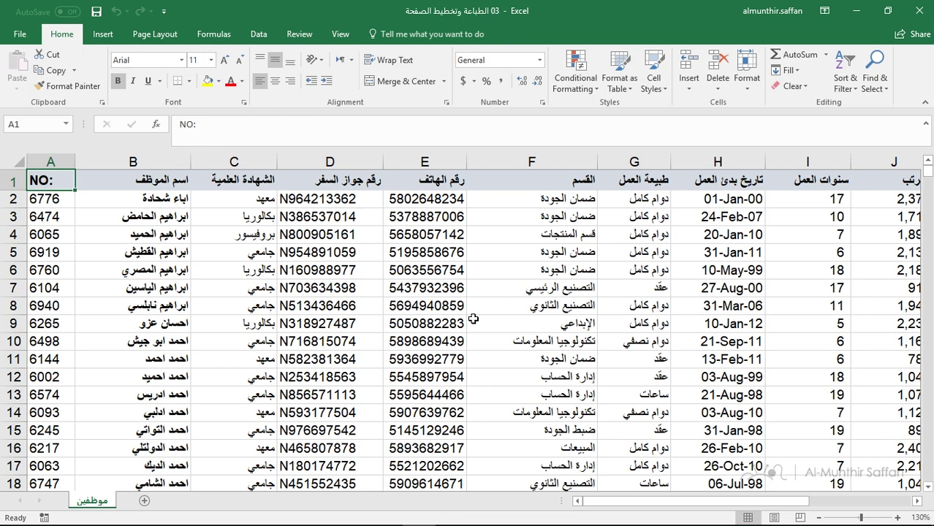
Preview the sheet's 30 portrait A4 print pages and bring up the orientation options
key("ctrl+p")
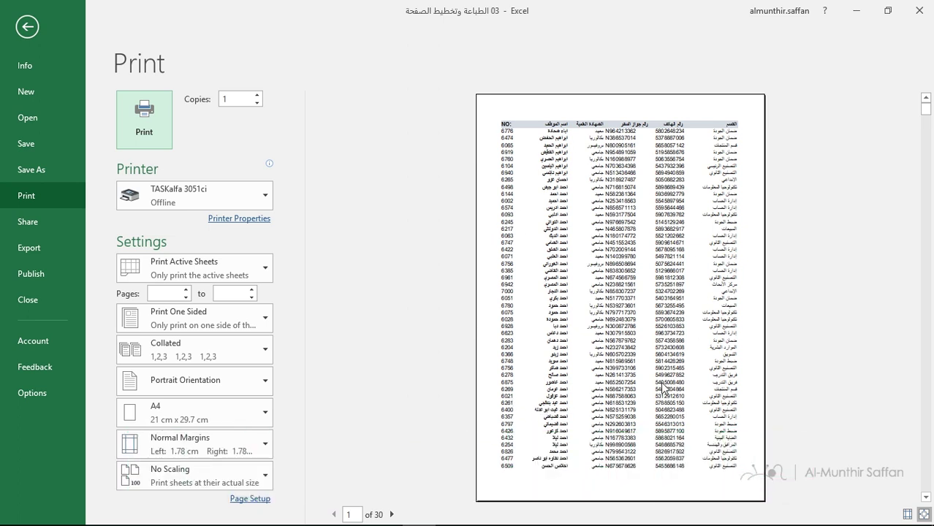
scroll(663, 388, "down", 2)
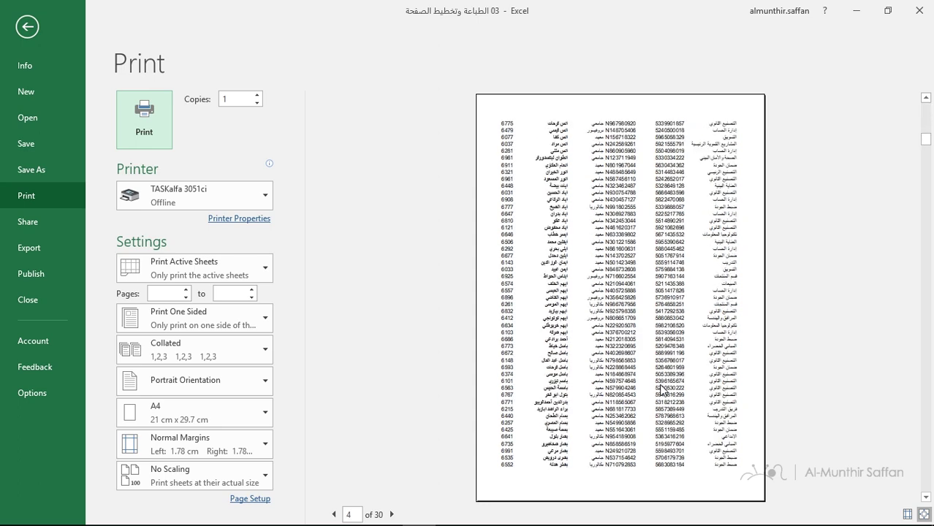
scroll(662, 387, "down", 2)
scroll(746, 407, "down", 1)
scroll(747, 407, "down", 1)
scroll(747, 407, "down", 1)
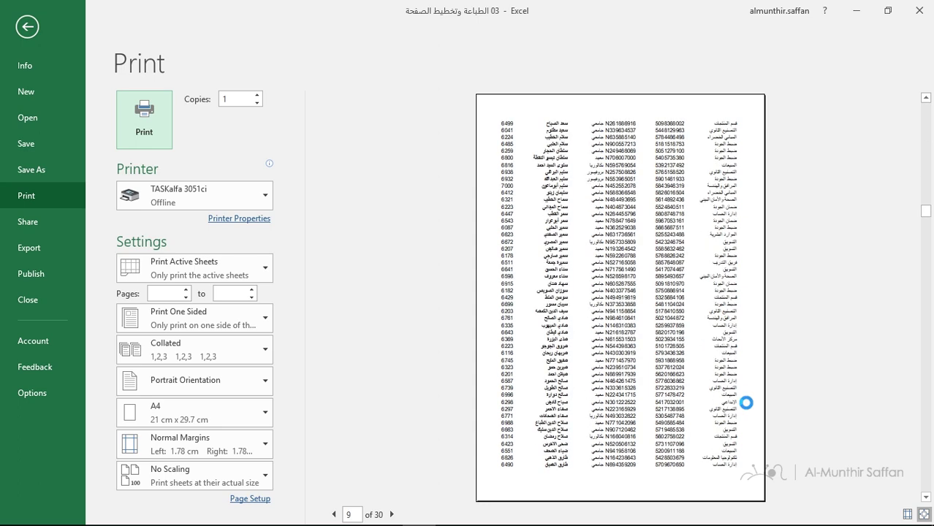
scroll(746, 406, "up", 2)
scroll(747, 407, "up", 2)
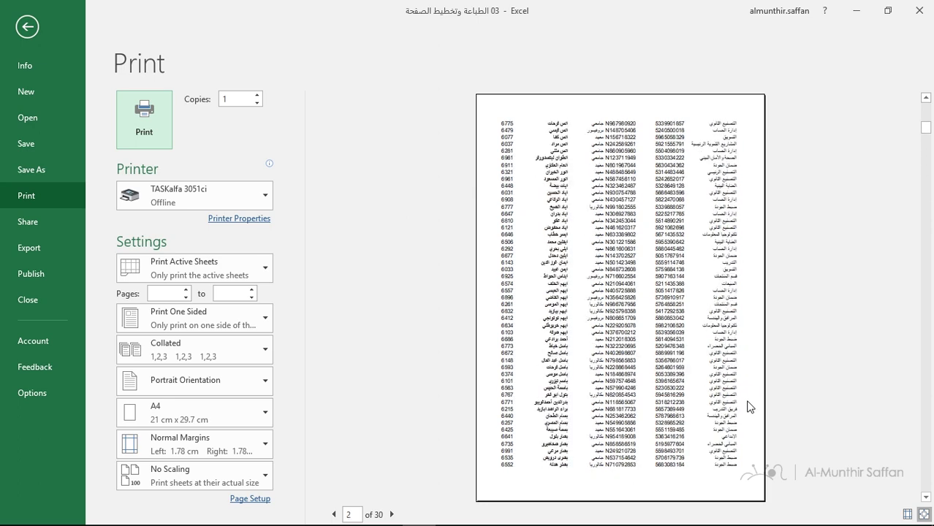
scroll(746, 407, "up", 2)
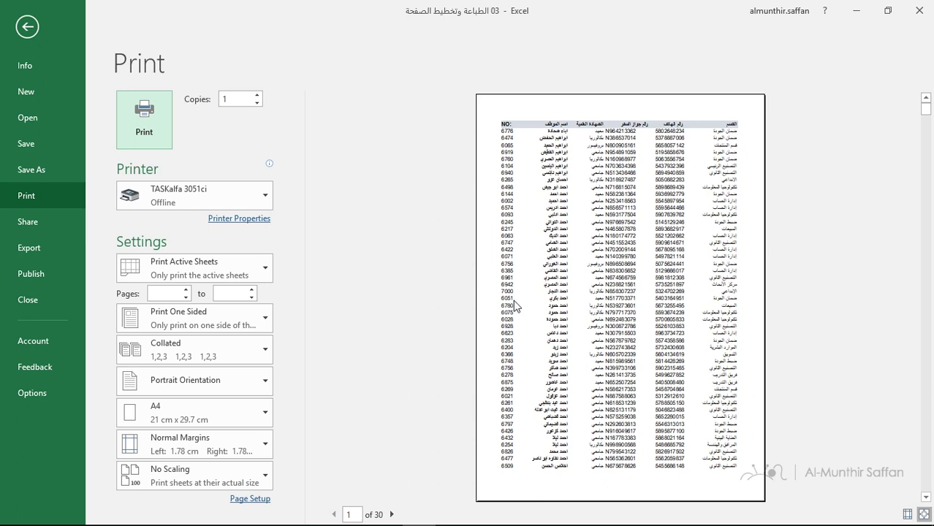
left_click(206, 383)
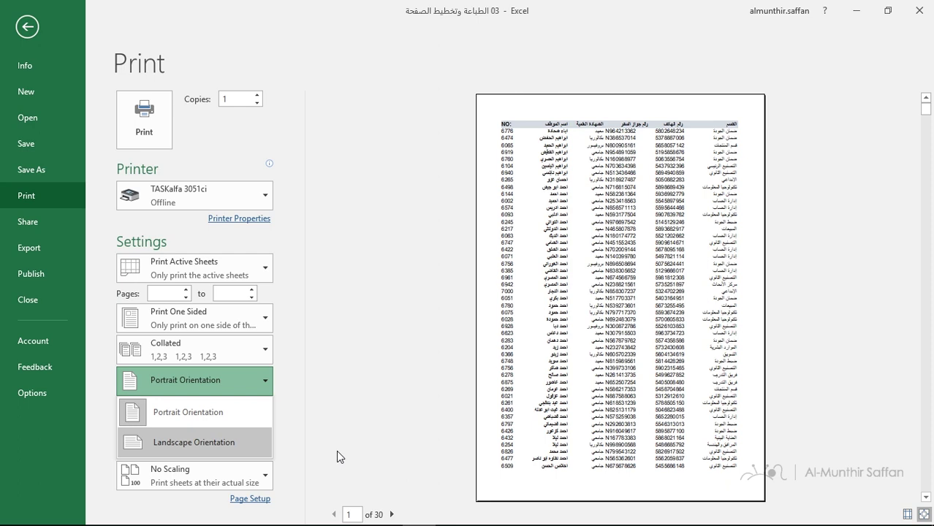
Switch the printout to landscape orientation, check the preview, and return to the worksheet
left_click(192, 442)
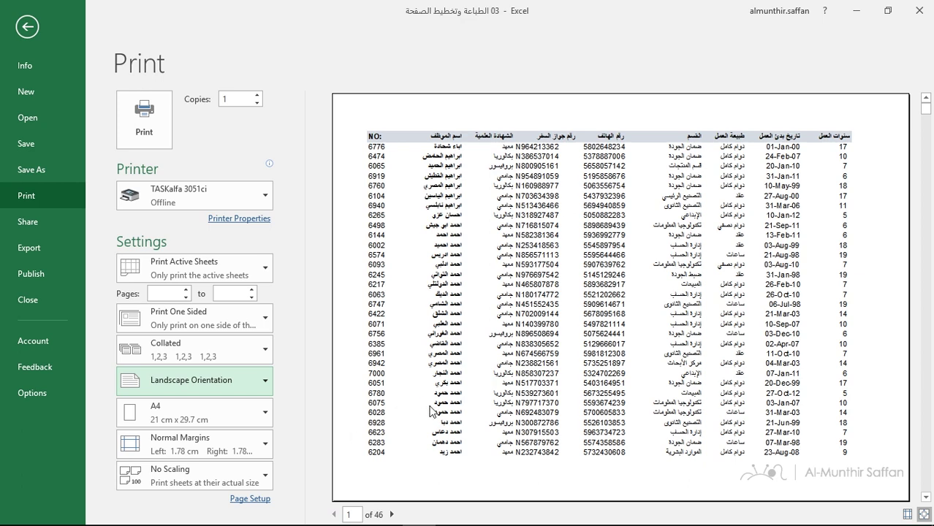
scroll(429, 409, "down", 3)
scroll(430, 409, "up", 1)
scroll(430, 409, "up", 2)
left_click(21, 34)
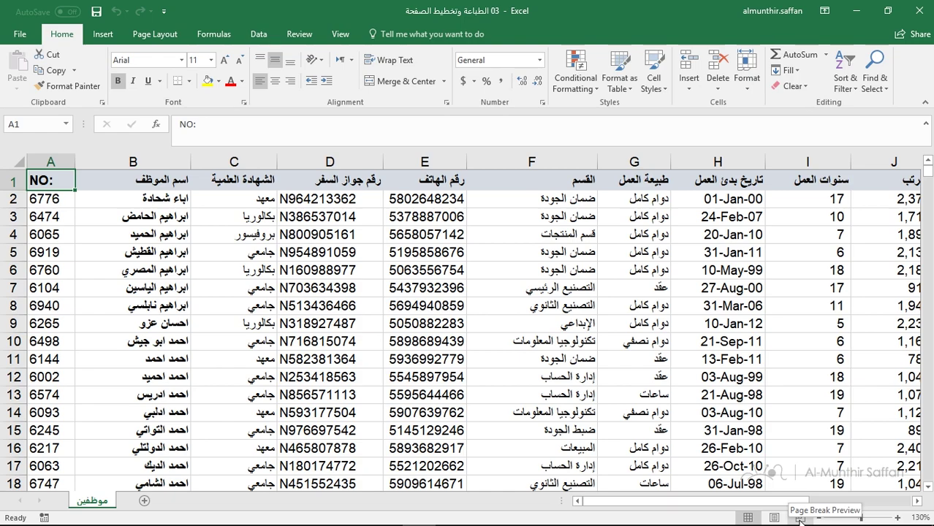
In Page Break Preview, drag the vertical page break past column K so page 1 spans A–K
left_click(799, 518)
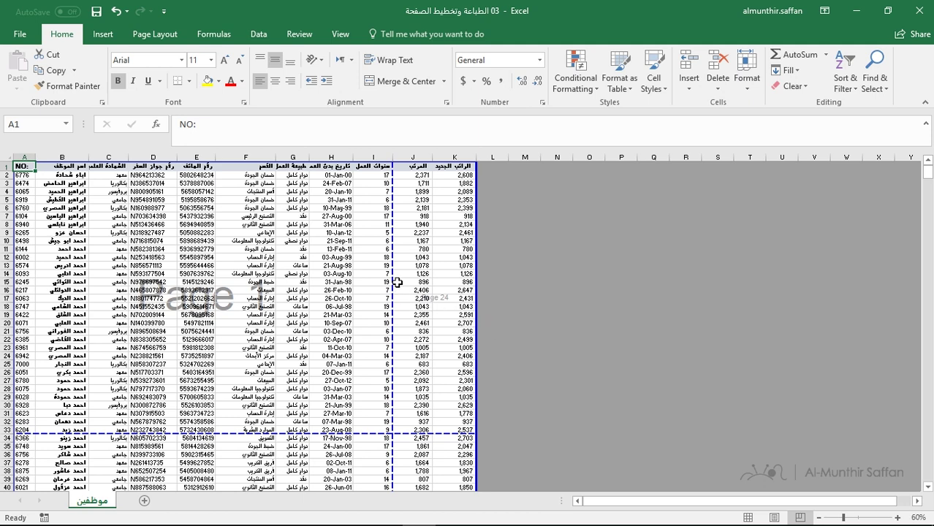
left_click_drag(393, 292, 393, 292)
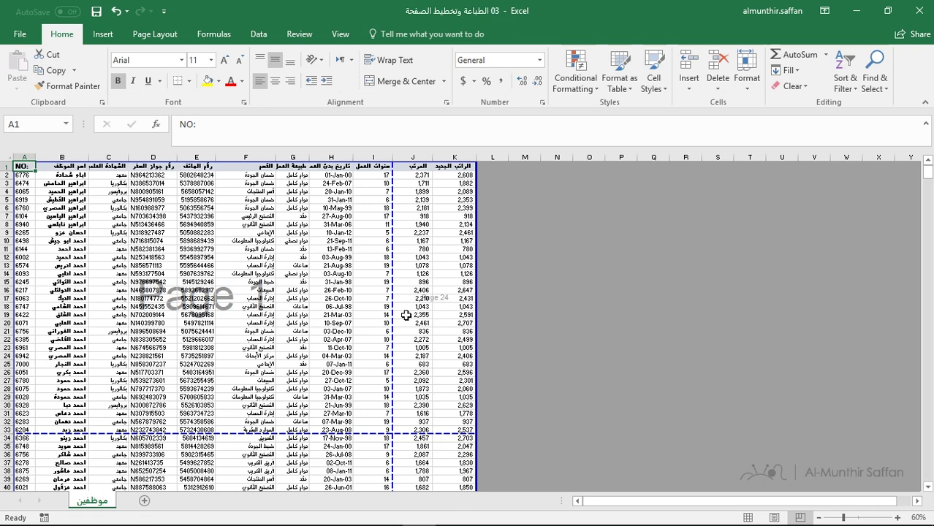
left_click(392, 292)
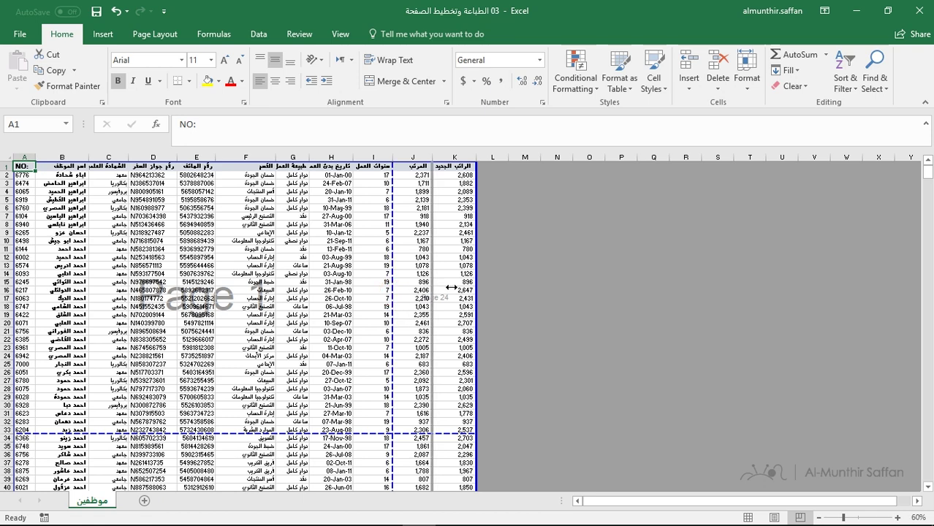
left_click_drag(392, 293, 474, 287)
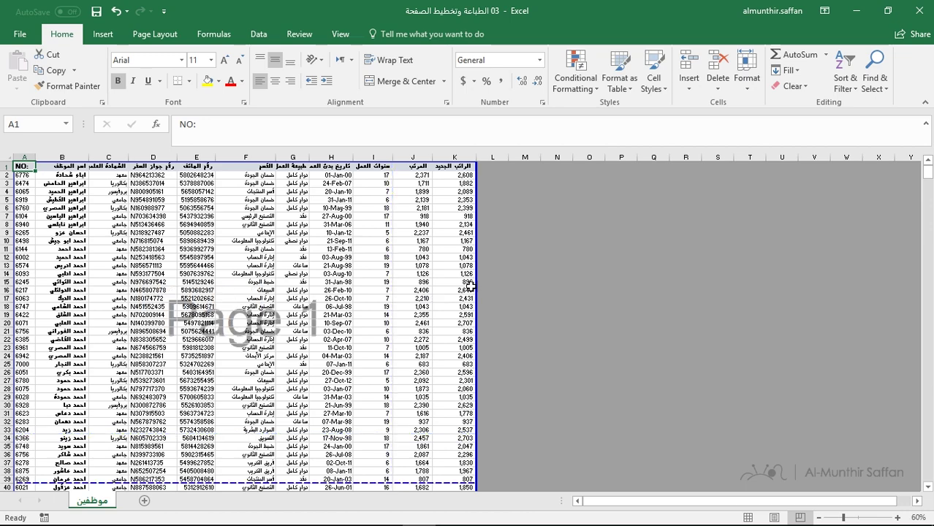
scroll(420, 299, "down", 3)
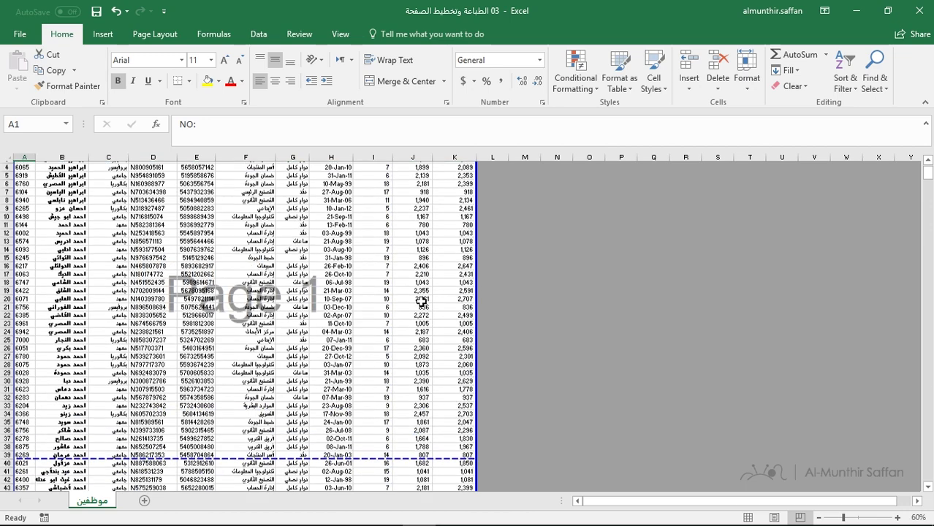
scroll(416, 307, "down", 3)
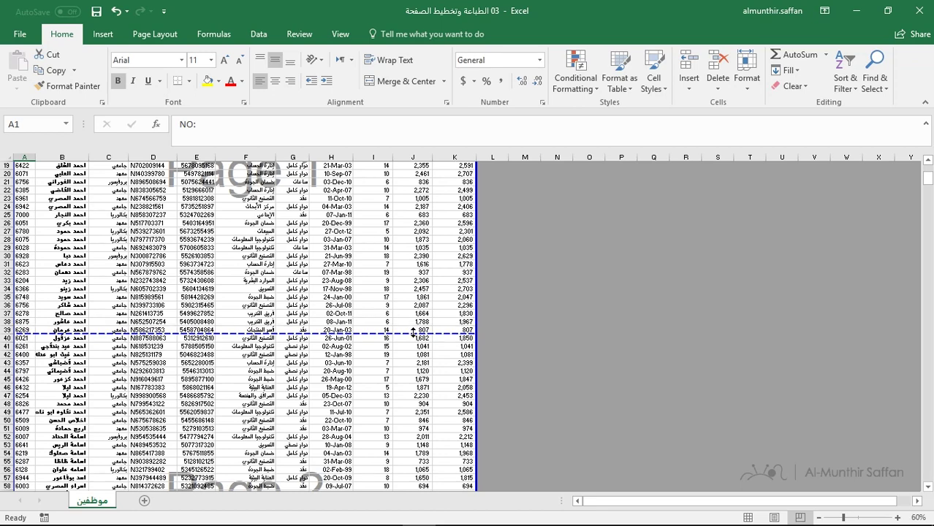
Check that the print preview now shows 20 landscape pages, then return to the worksheet
left_click(29, 37)
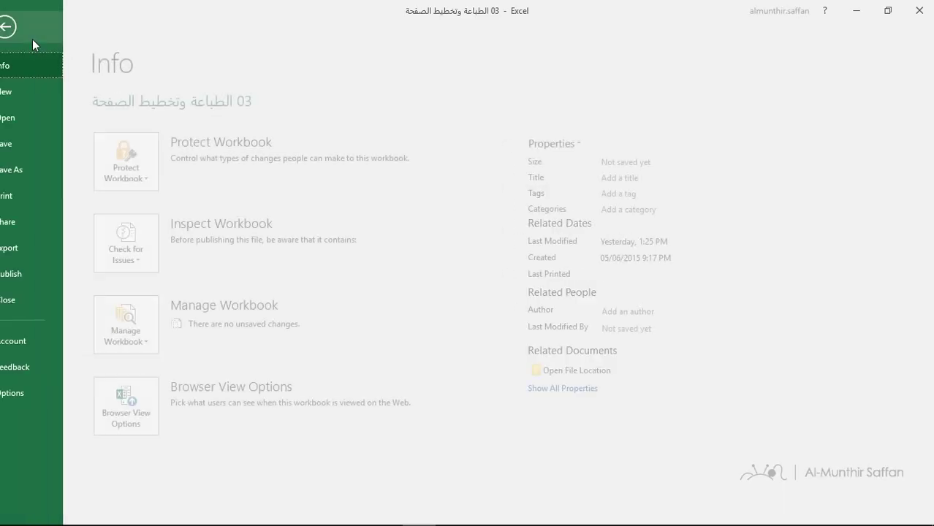
left_click(39, 193)
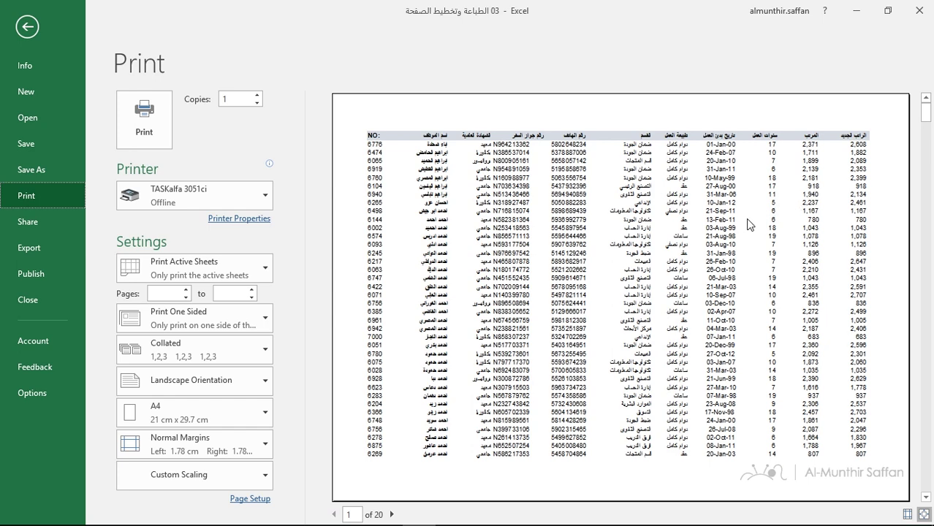
left_click(27, 27)
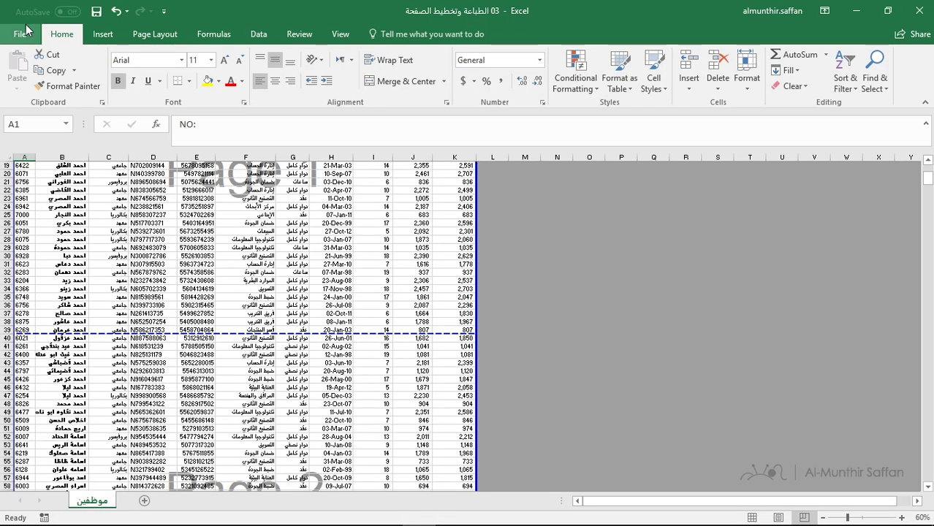
In Page Layout view, enter 'المؤسسة الوطنية للتنمية' in the right header section
left_click(779, 517)
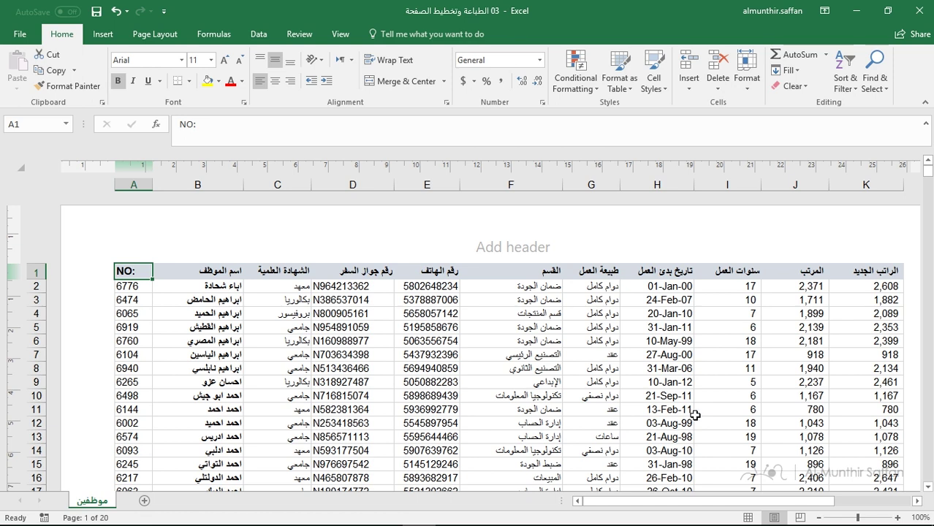
scroll(694, 414, "down", 1, "ctrl")
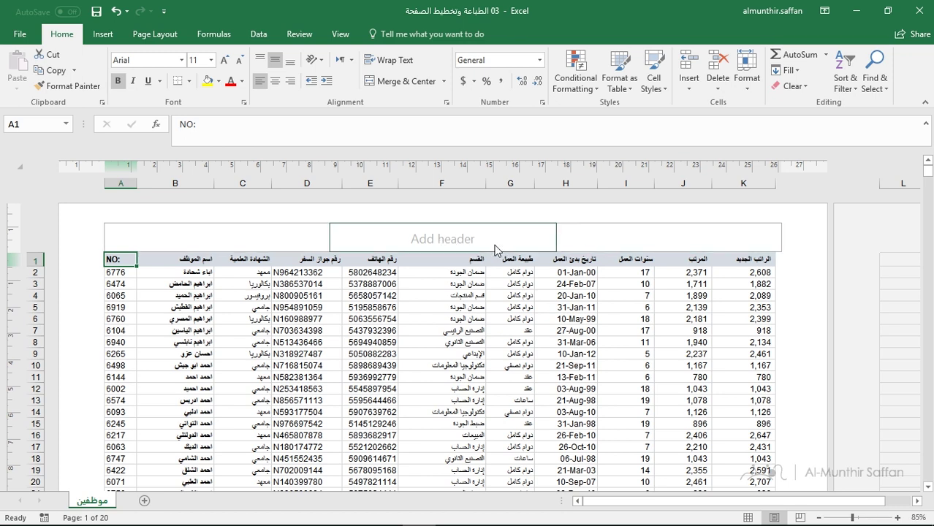
left_click(677, 244)
type("المؤسسة الوطنية")
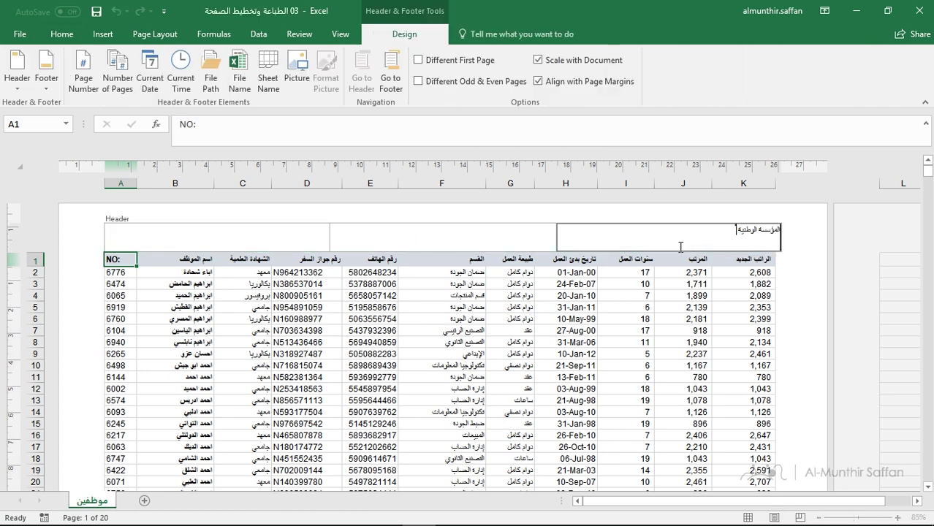
type(" للتنمية")
left_click(632, 305)
Insert a page number field into the centre footer section
scroll(633, 307, "down", 3)
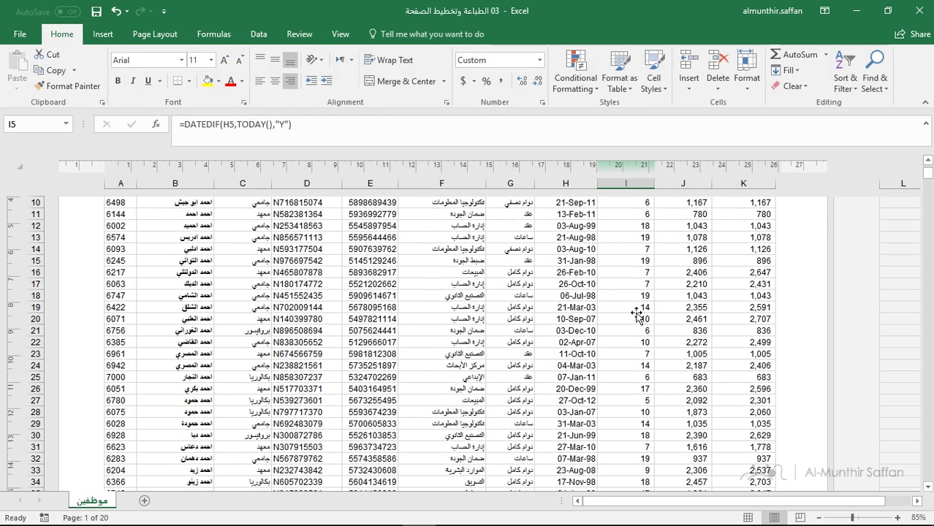
scroll(635, 310, "down", 2)
scroll(635, 310, "down", 2)
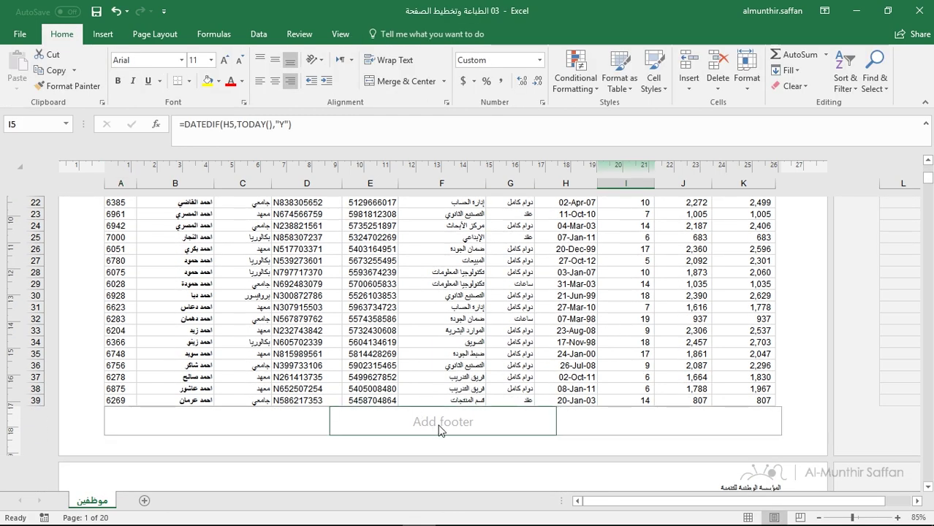
left_click(478, 427)
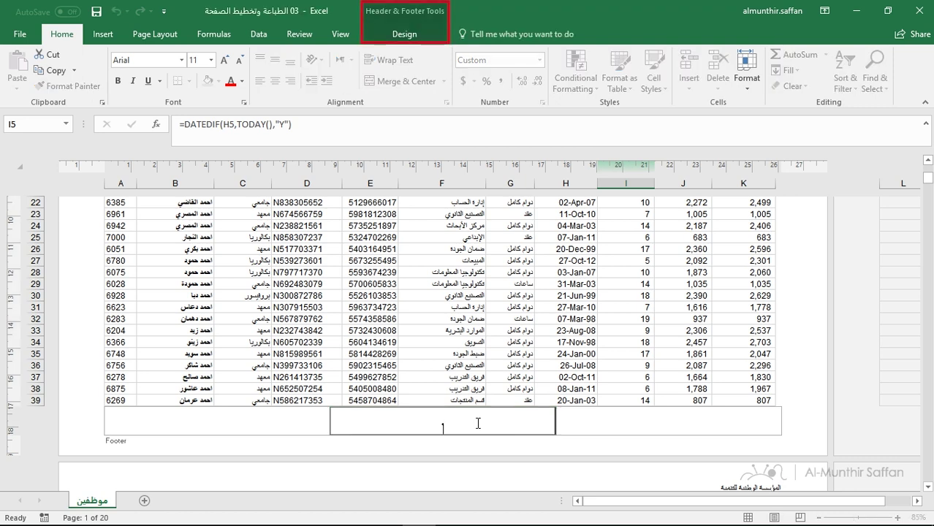
left_click(400, 35)
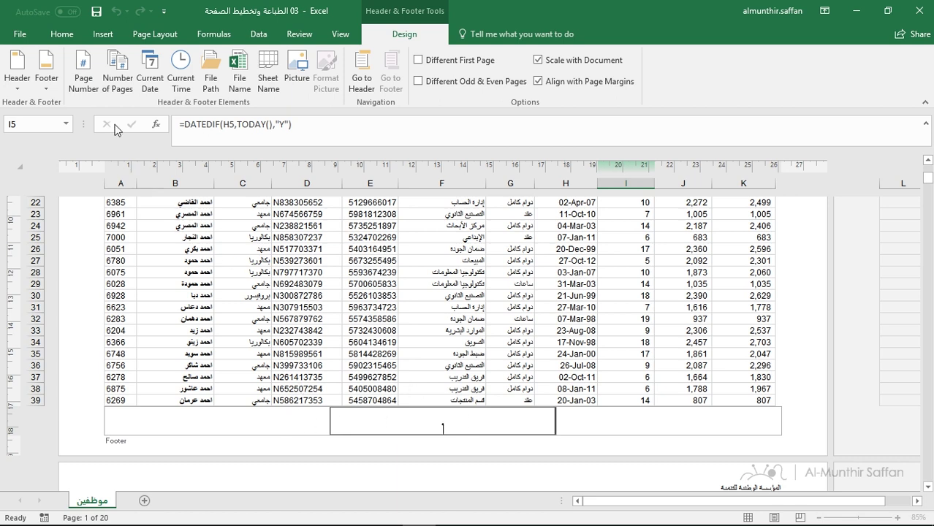
left_click(82, 70)
left_click(414, 307)
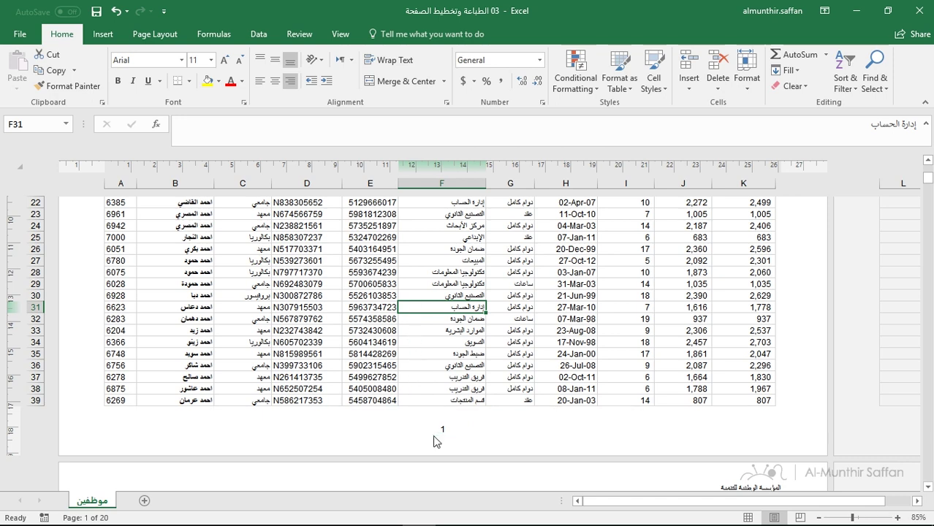
Apply the 'Page 1 of ?' footer preset so the centre footer reads Page 1 of 20
left_click(439, 422)
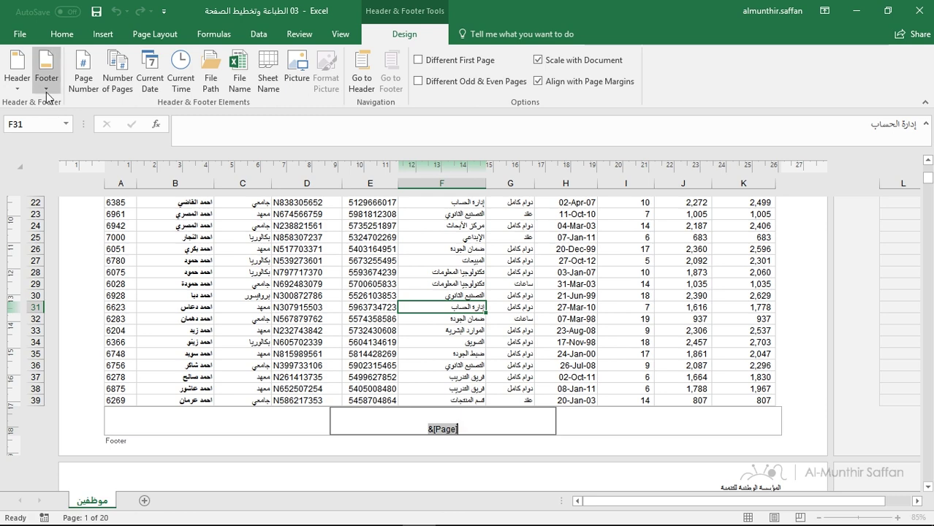
left_click(46, 89)
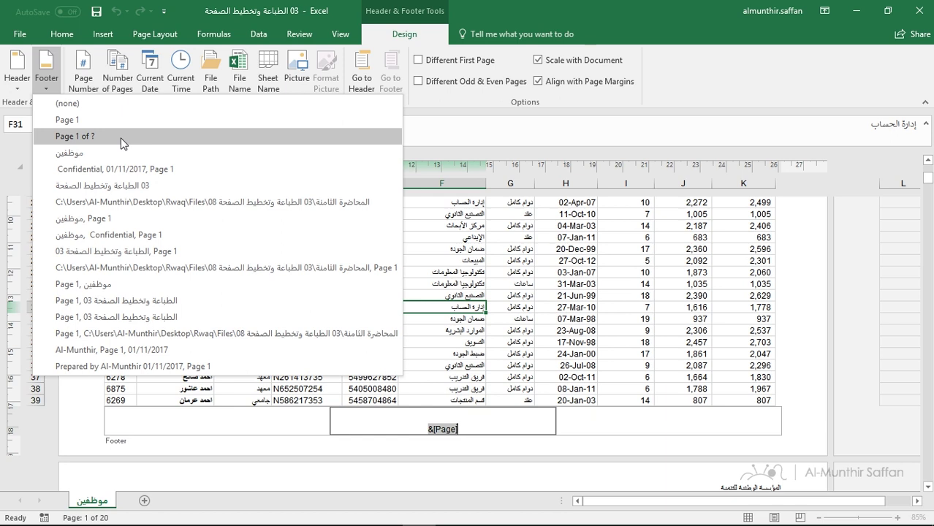
left_click(121, 137)
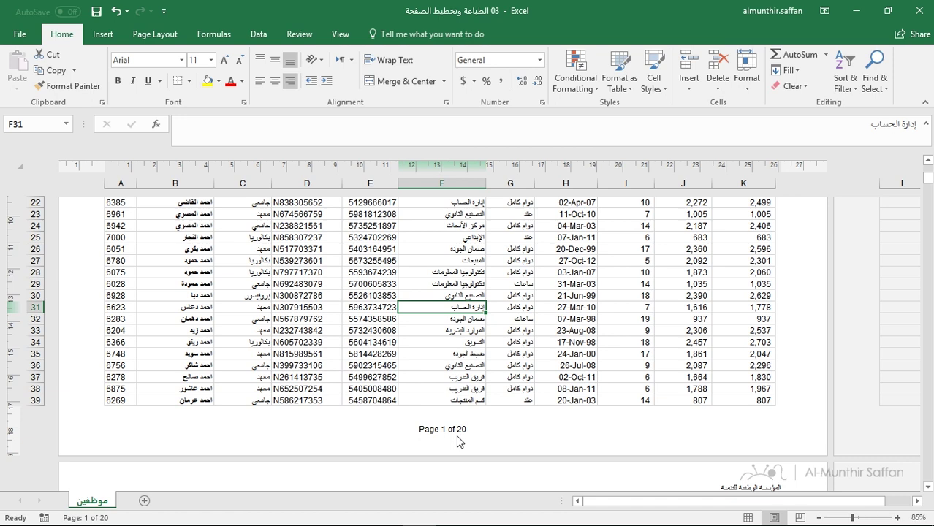
key("ctrl+p")
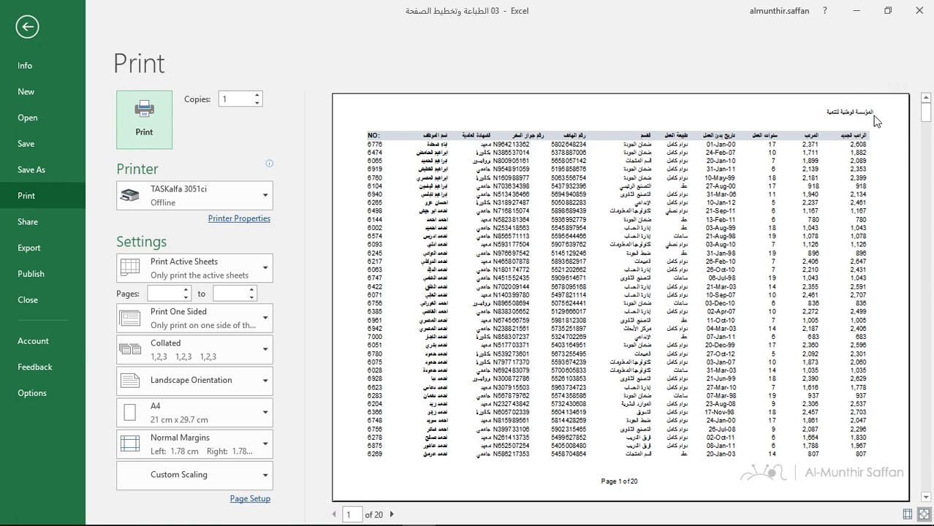
scroll(712, 247, "down", 1)
scroll(712, 247, "down", 2)
scroll(712, 247, "down", 2)
scroll(712, 247, "down", 2)
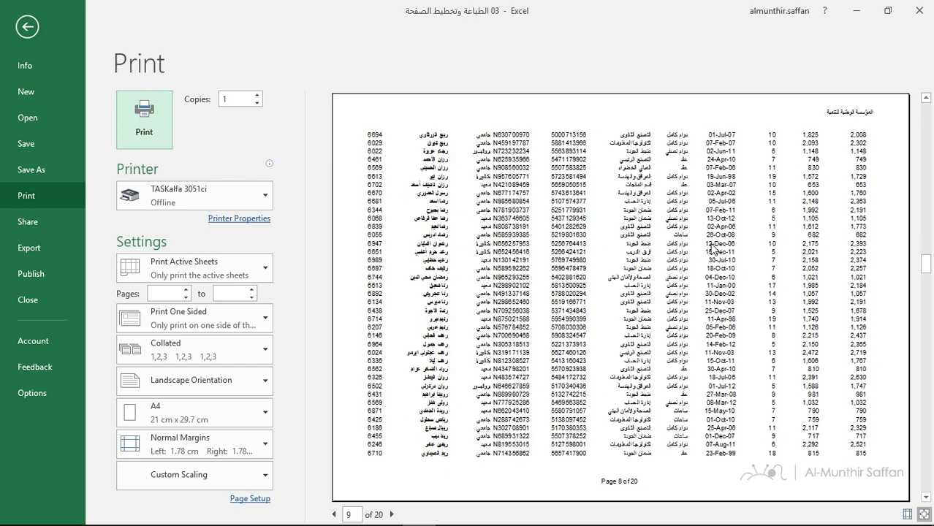
scroll(712, 247, "down", 1)
scroll(712, 249, "up", 2)
scroll(712, 249, "up", 2)
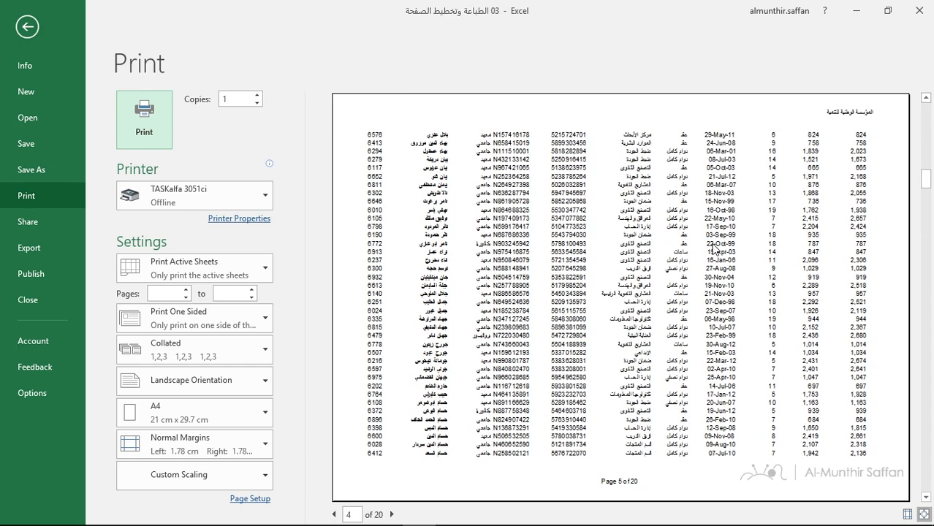
scroll(712, 248, "up", 1)
scroll(712, 248, "up", 1)
scroll(715, 249, "down", 1)
scroll(714, 249, "down", 1)
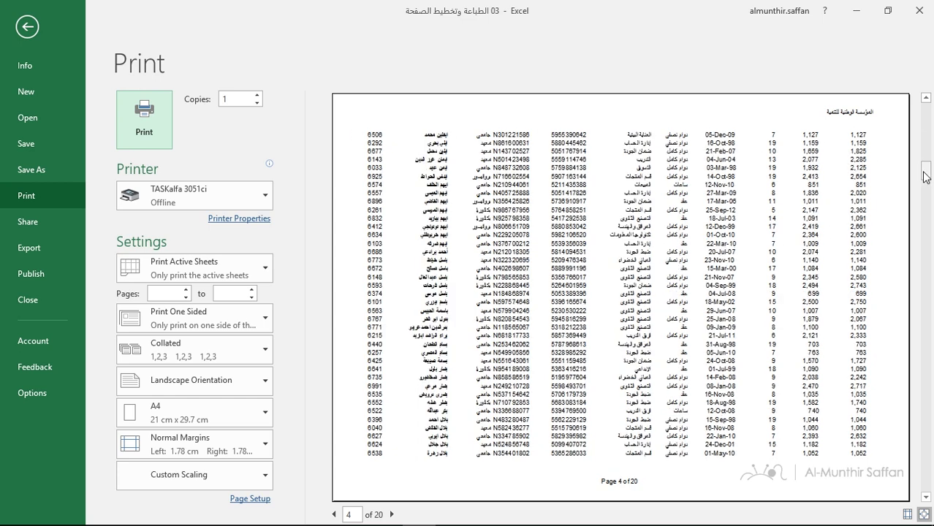
left_click_drag(925, 169, 925, 104)
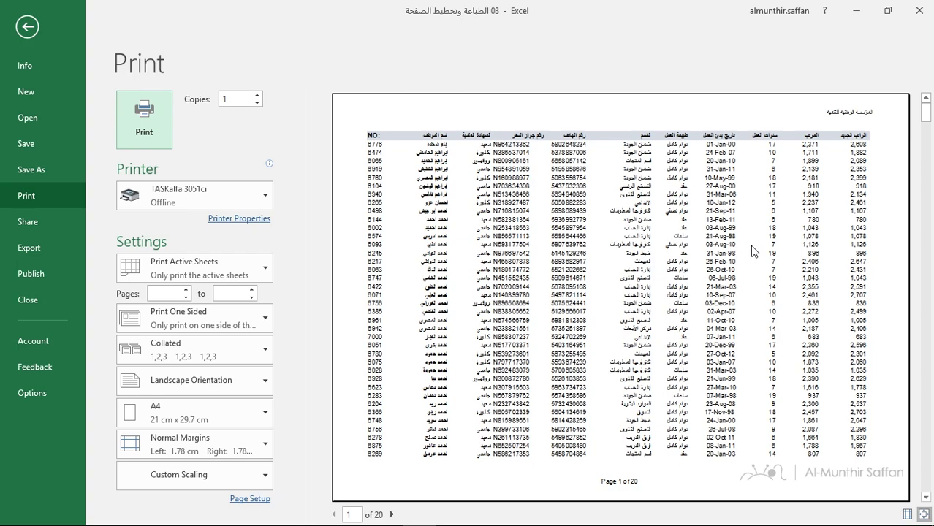
In Print Titles, set rows to repeat at top to $1:$1
left_click(26, 28)
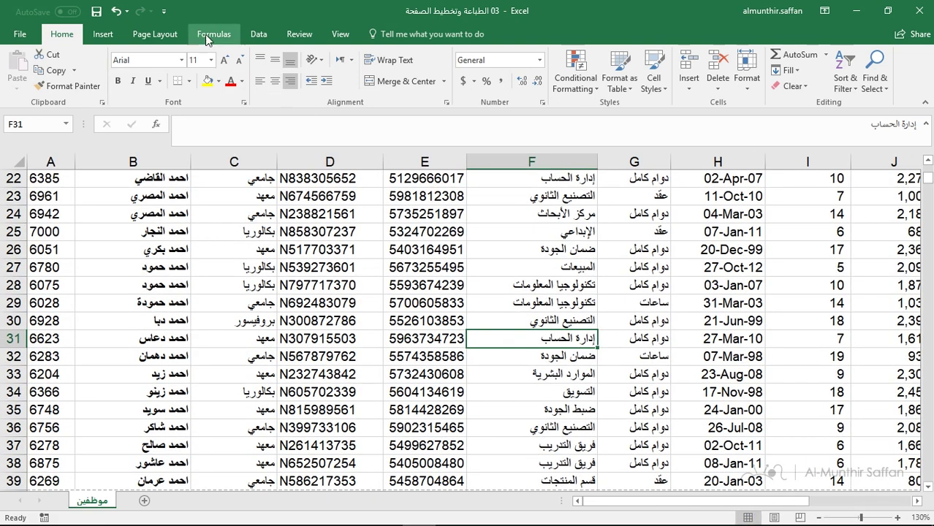
left_click(155, 34)
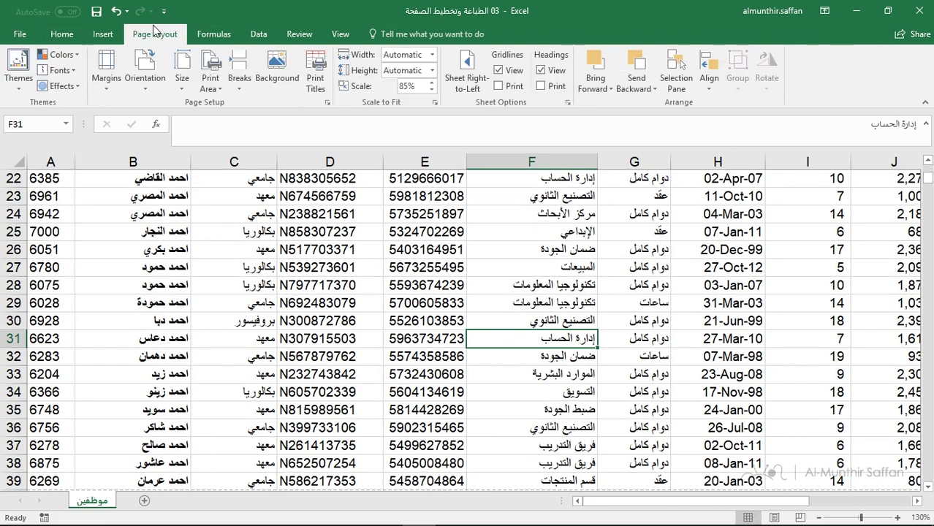
left_click(318, 73)
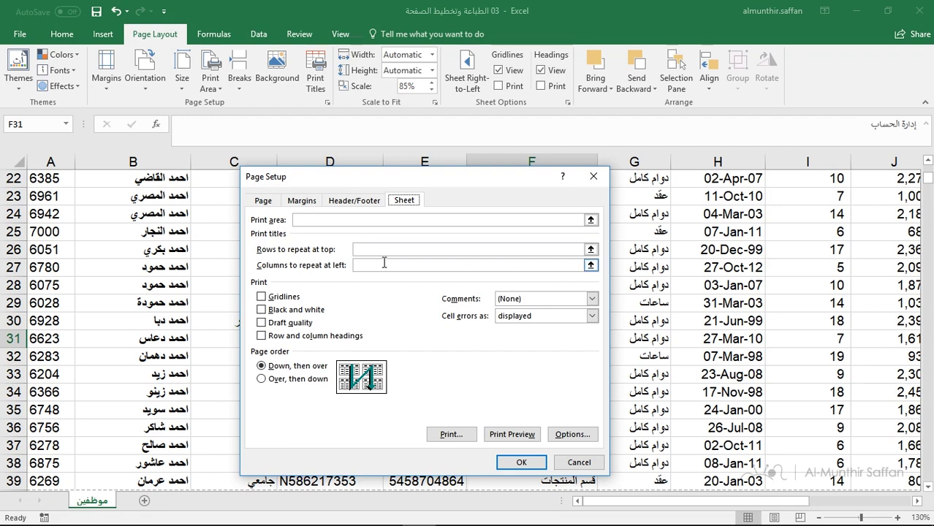
left_click(590, 249)
scroll(314, 238, "up", 7)
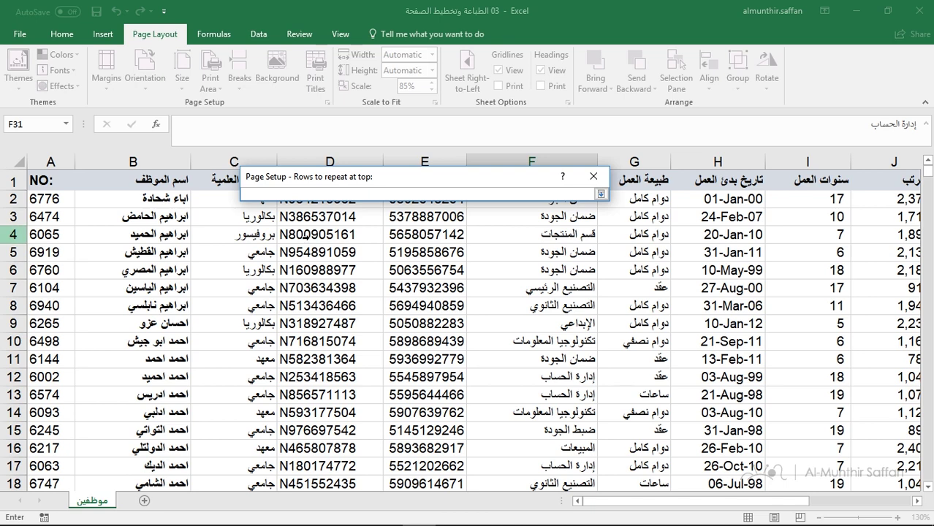
left_click(27, 187)
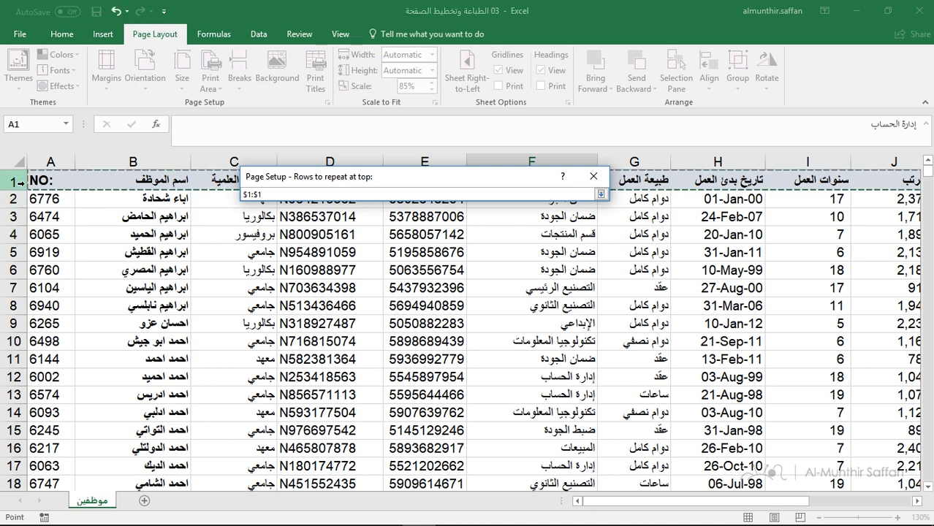
left_click_drag(22, 182, 24, 250)
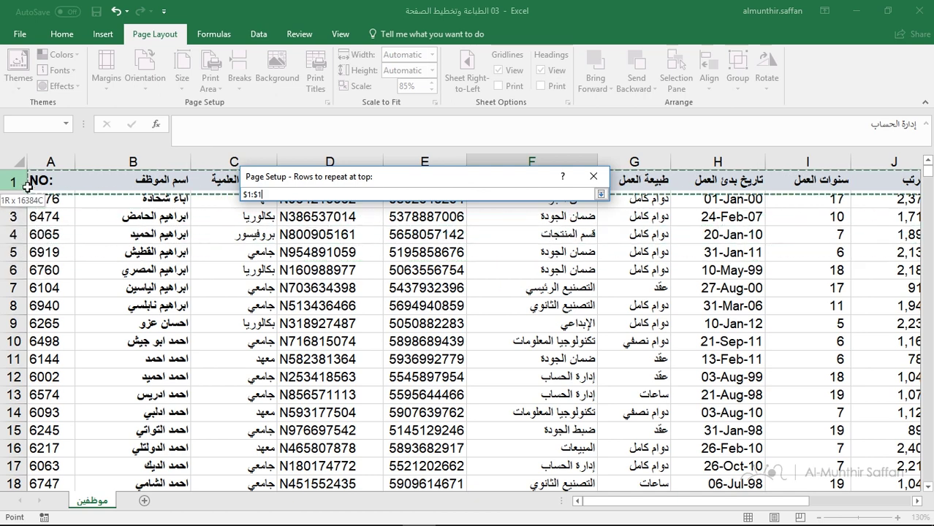
left_click_drag(22, 251, 19, 182)
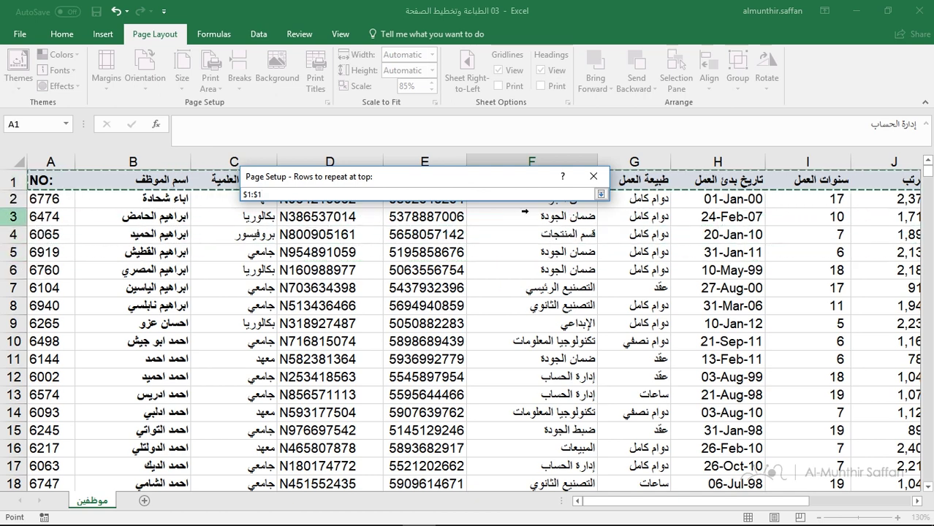
left_click(599, 194)
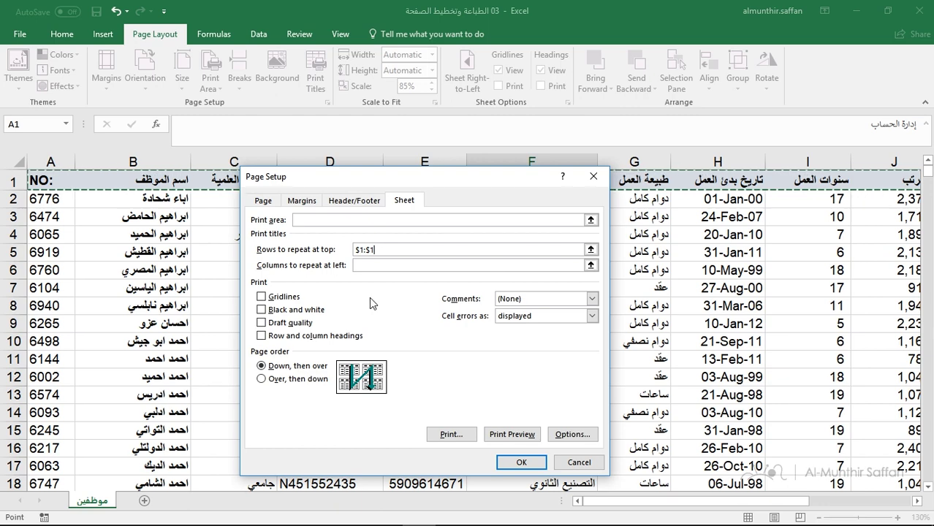
Confirm the repeating header row, select A1:I10, and open the print preview
left_click(521, 462)
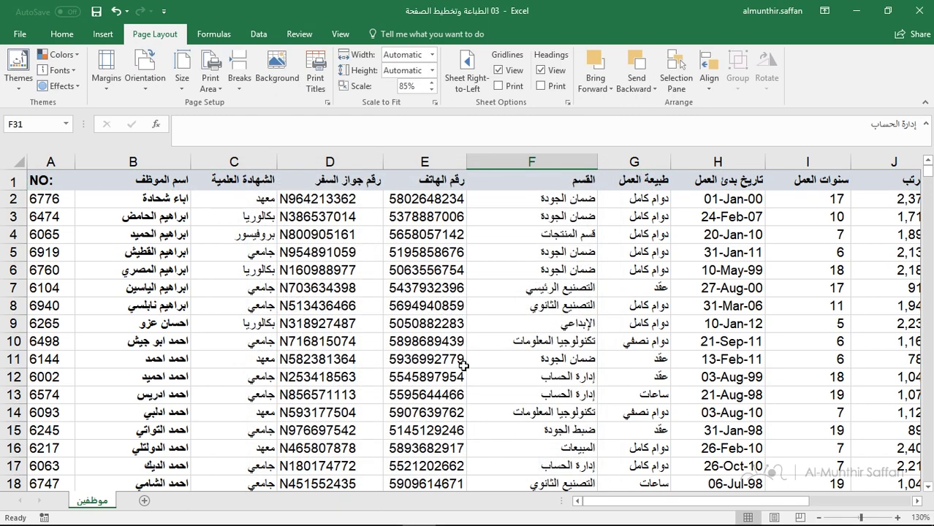
left_click_drag(36, 180, 849, 348)
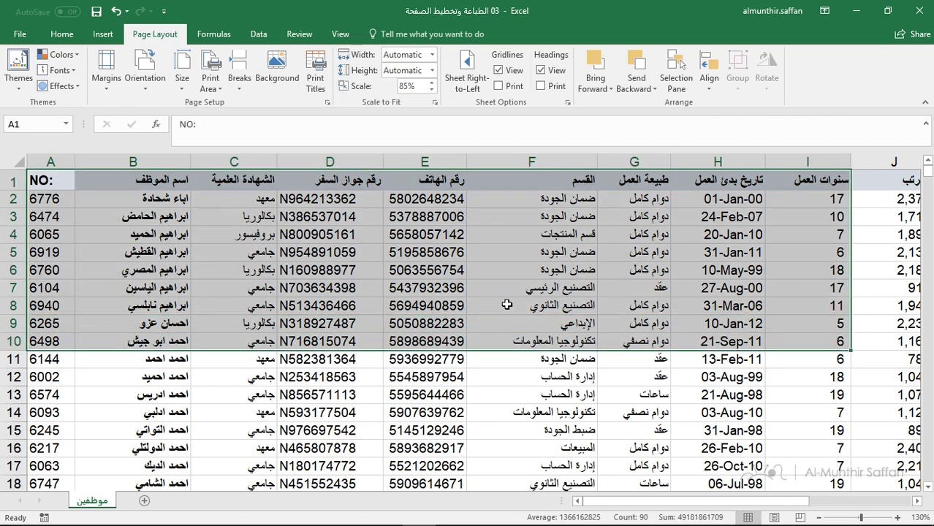
left_click(19, 38)
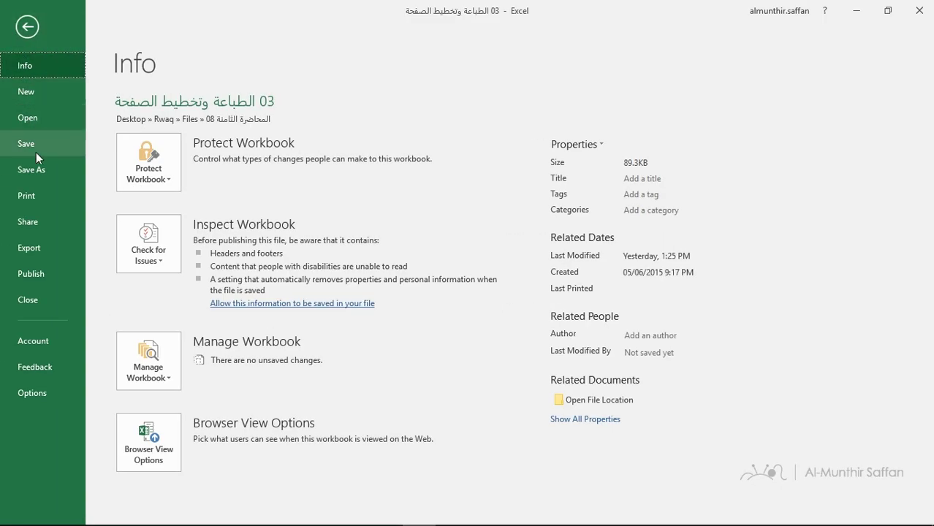
left_click(47, 195)
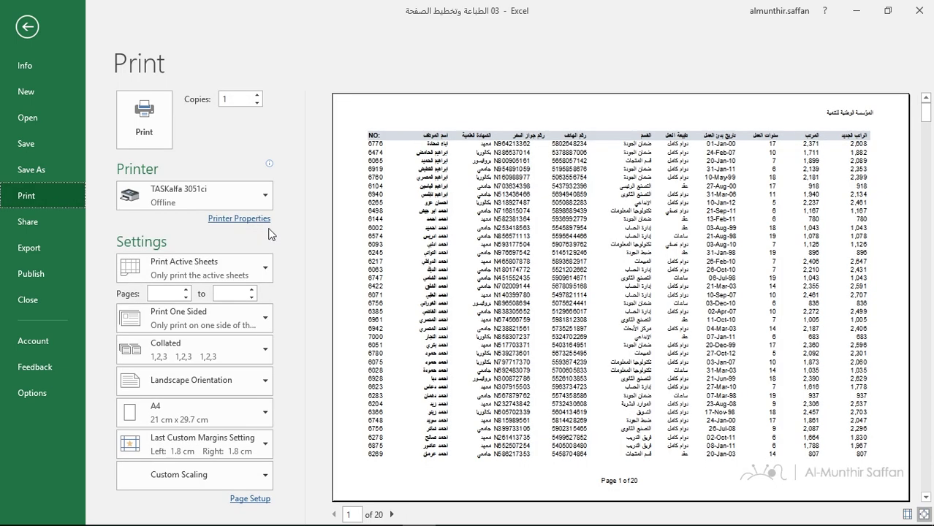
Page through the 20-page preview to confirm the headings repeat atop each page
scroll(516, 235, "down", 3)
scroll(516, 234, "down", 3)
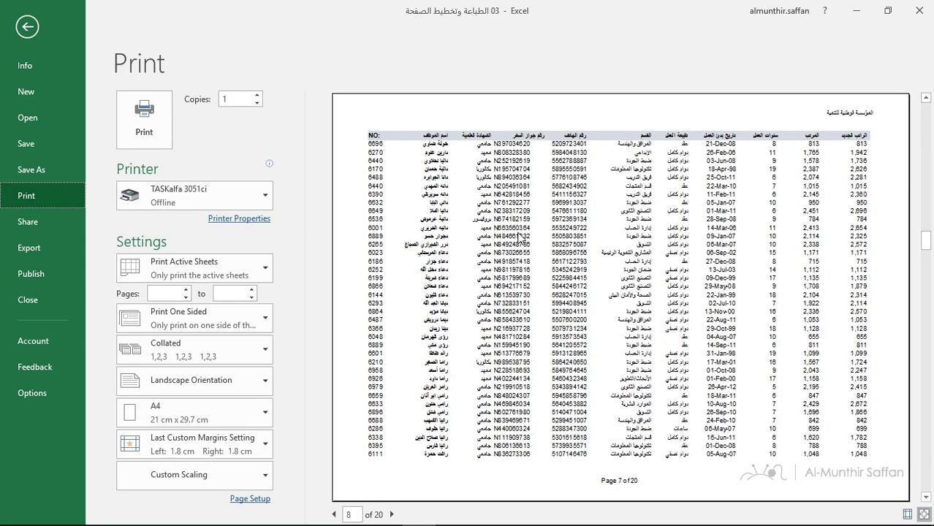
scroll(516, 234, "down", 3)
scroll(517, 235, "down", 2)
scroll(517, 234, "down", 1)
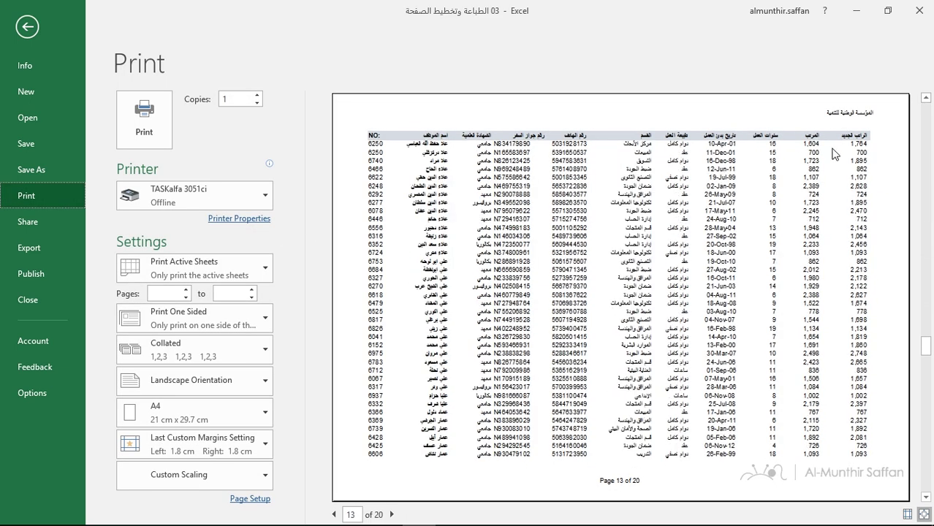
scroll(561, 227, "up", 1)
scroll(556, 227, "up", 3)
scroll(557, 227, "up", 3)
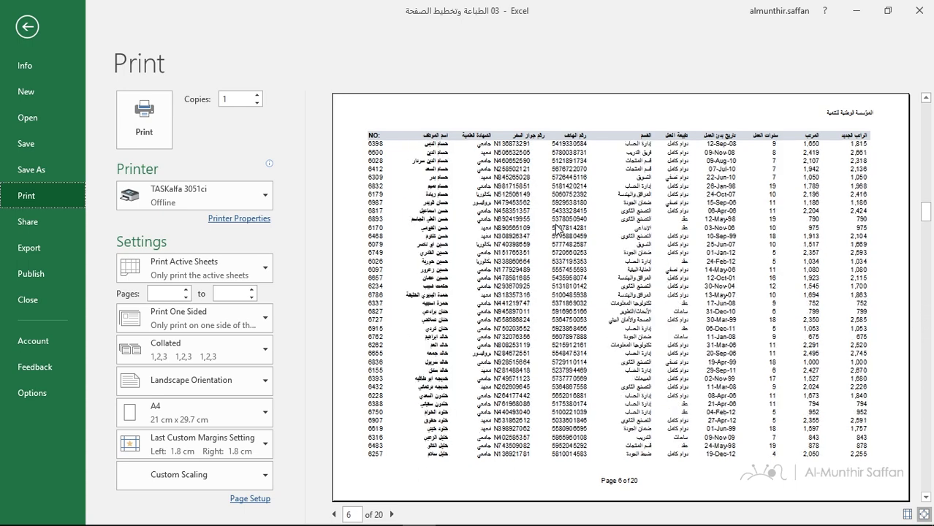
scroll(556, 227, "up", 3)
scroll(556, 227, "up", 1)
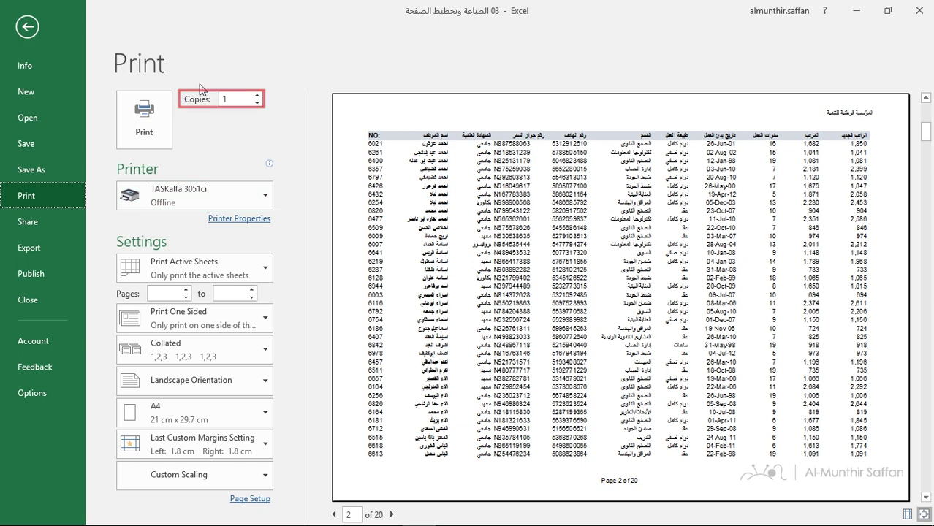
Adjust the copies spinner up and back down, leaving 1 copy
left_click(257, 95)
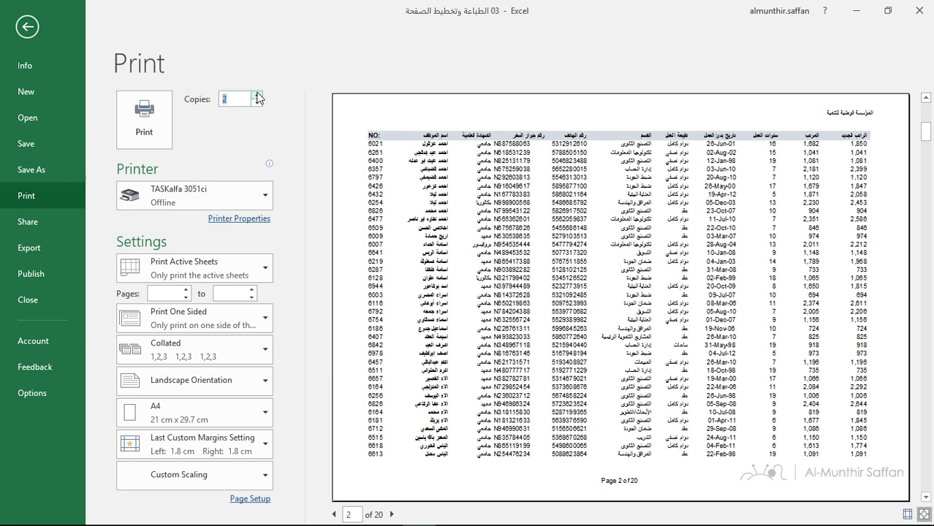
left_click(257, 95)
left_click(257, 95)
left_click(258, 103)
left_click(258, 103)
left_click(222, 102)
Keep the current printer and switch to Print Selection, giving a single page
left_click(249, 205)
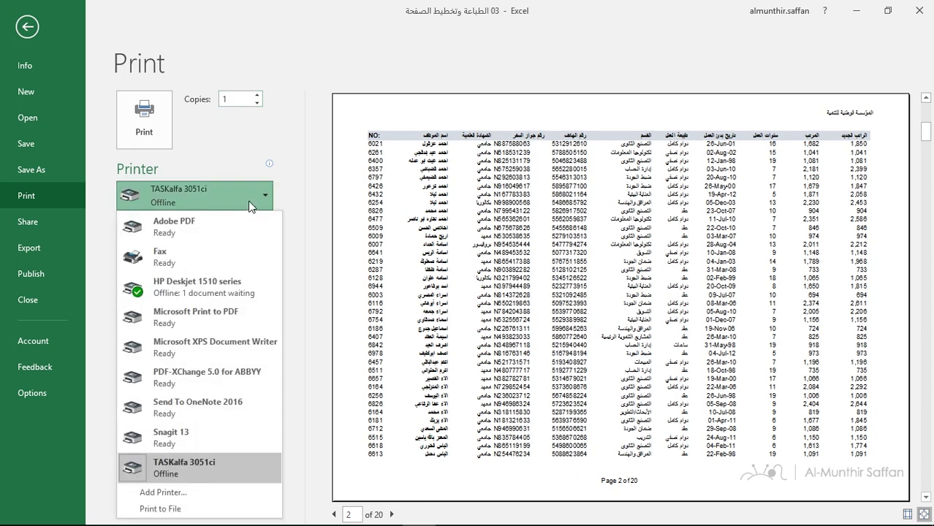
left_click(249, 205)
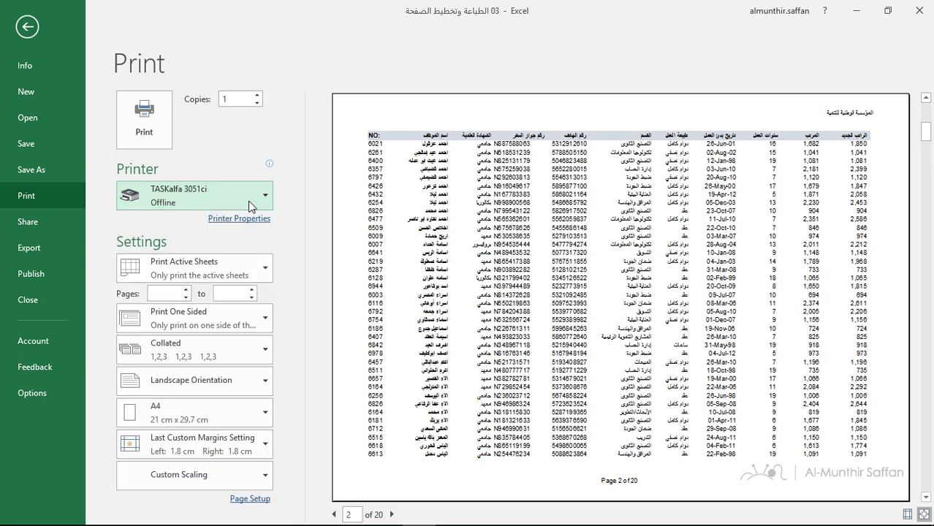
left_click(242, 274)
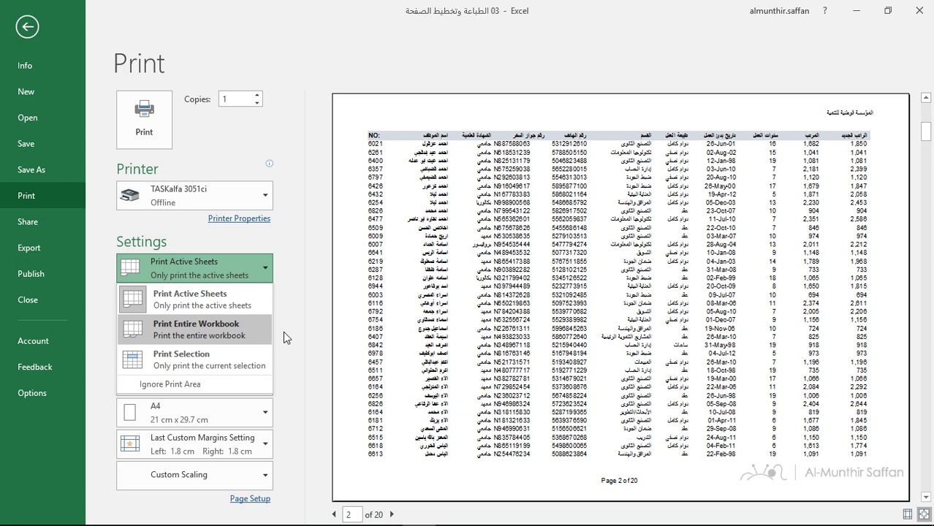
left_click(193, 361)
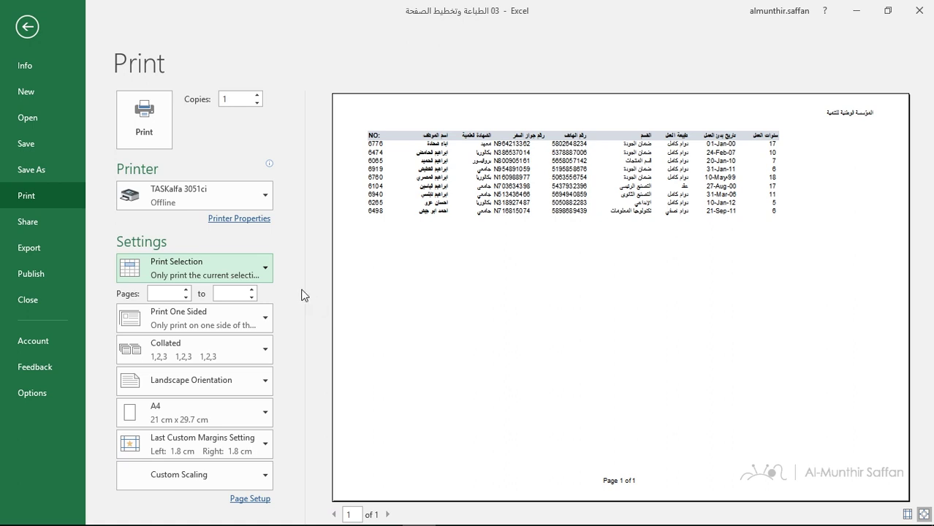
Return to printing the active sheets and try, then clear, a 12–10 page range
left_click(256, 266)
key("Escape")
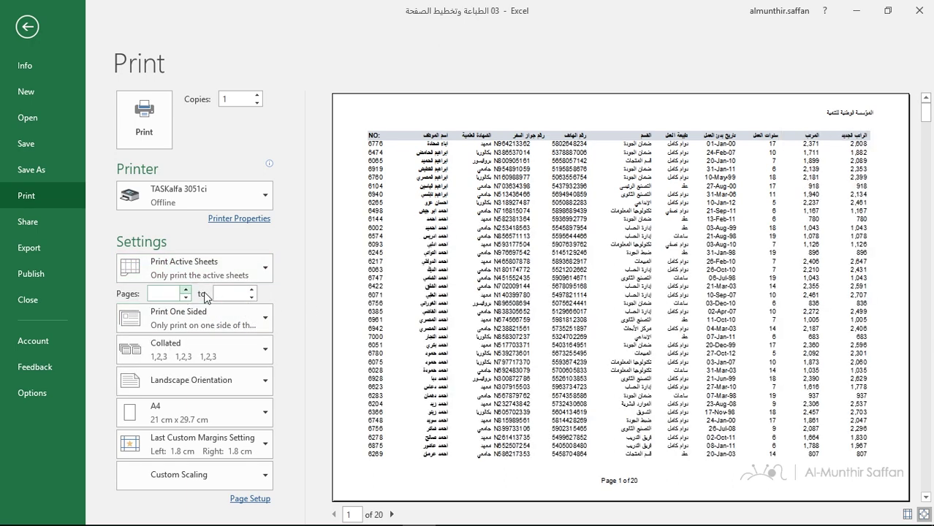
type("1")
key("BackSpace")
type("1")
type("2")
left_click(238, 292)
type("10")
left_click(178, 292)
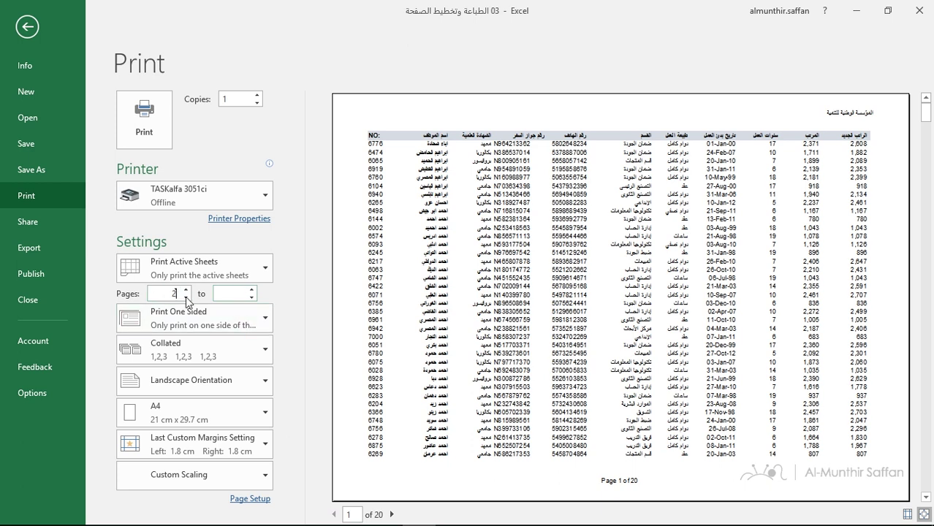
left_click(198, 414)
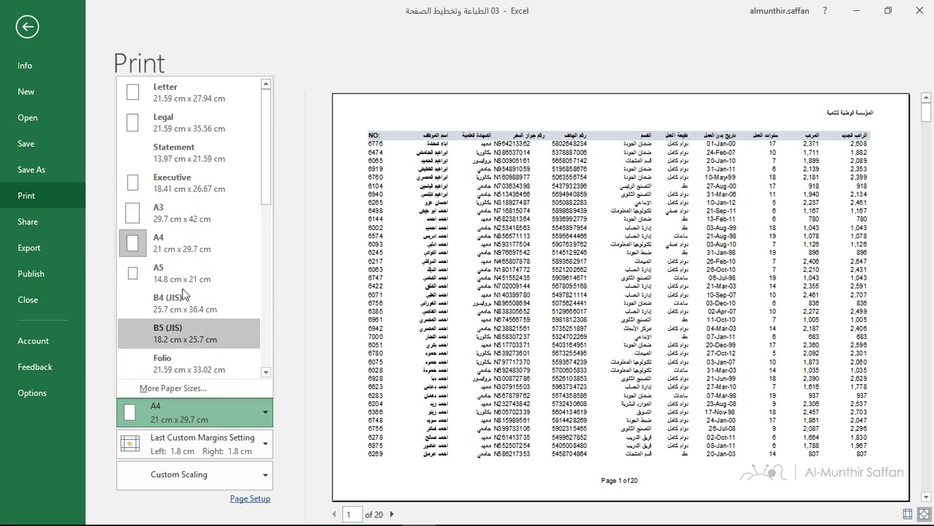
left_click(298, 371)
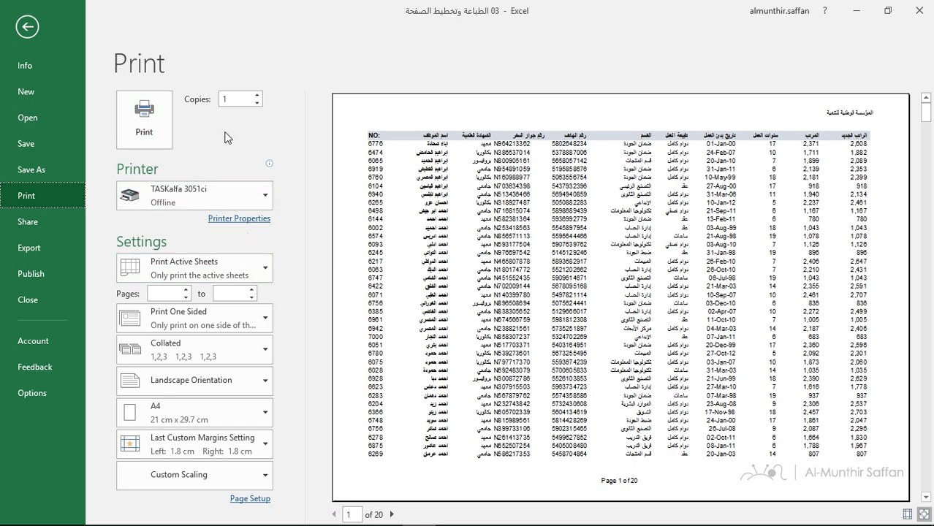
Print the 20-page employee sheet to the TASKalfa 3051ci printer and clear the A1:I10 selection
left_click(169, 130)
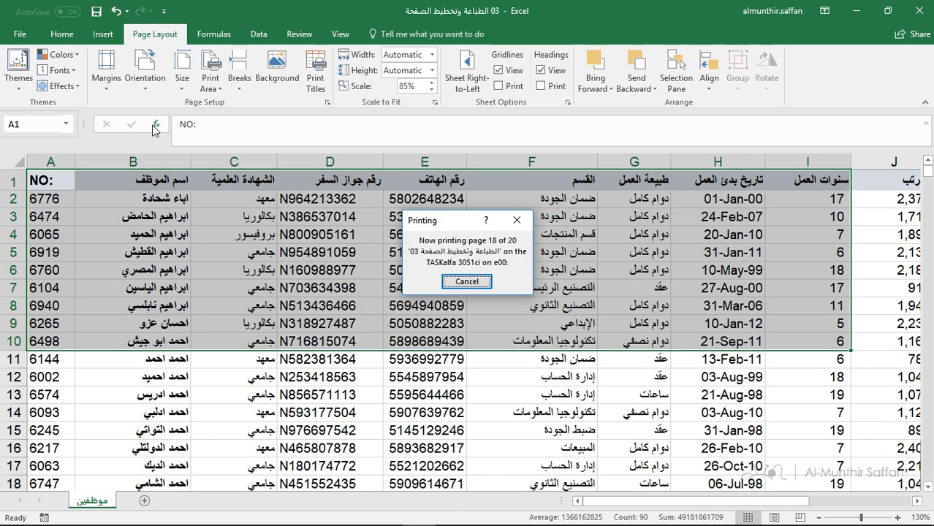
left_click(304, 268)
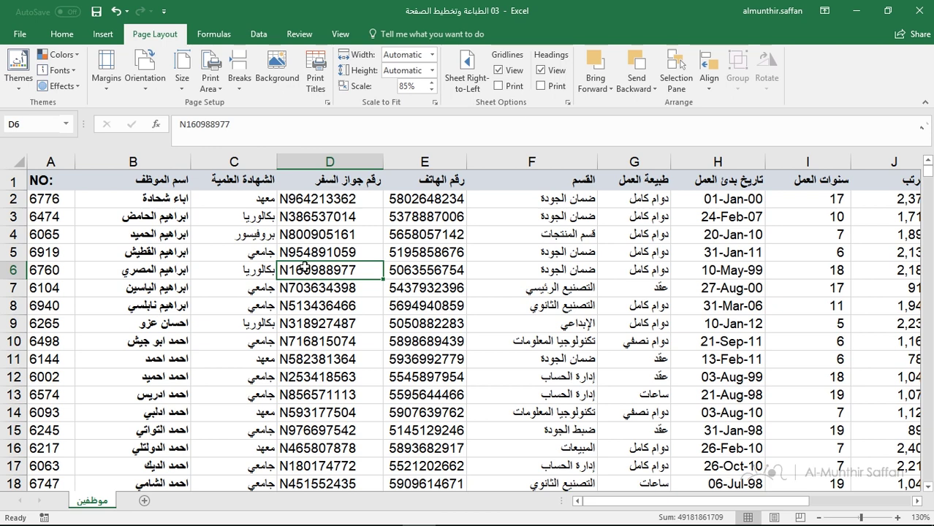